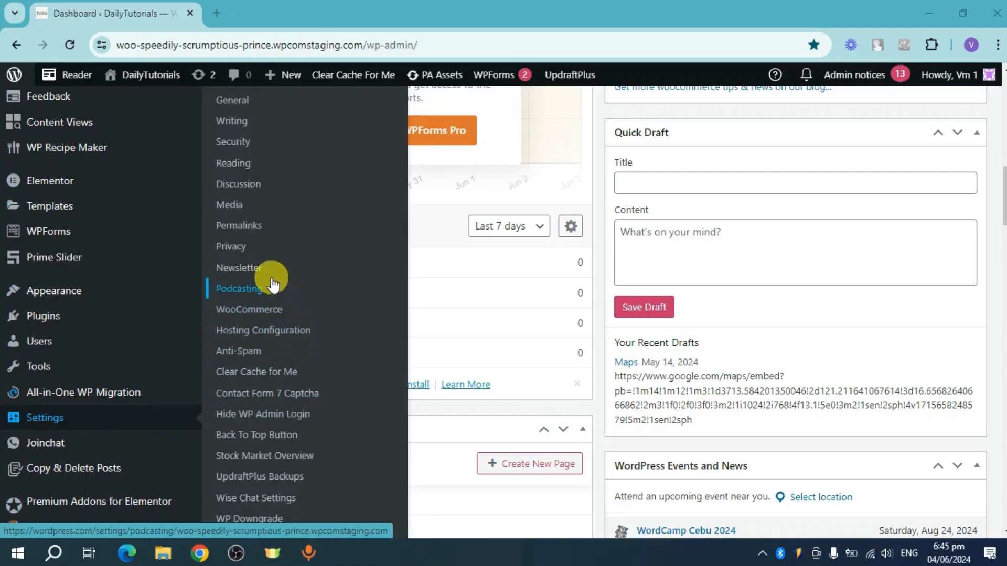
Step: Open the WooCommerce shipping settings at the list of shipping zones
left_click(271, 313)
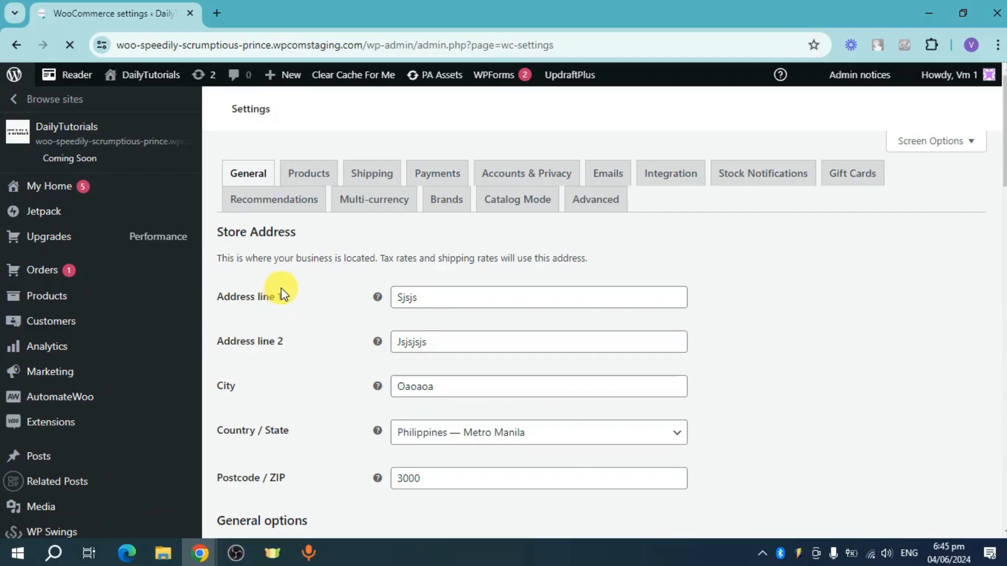
left_click(370, 178)
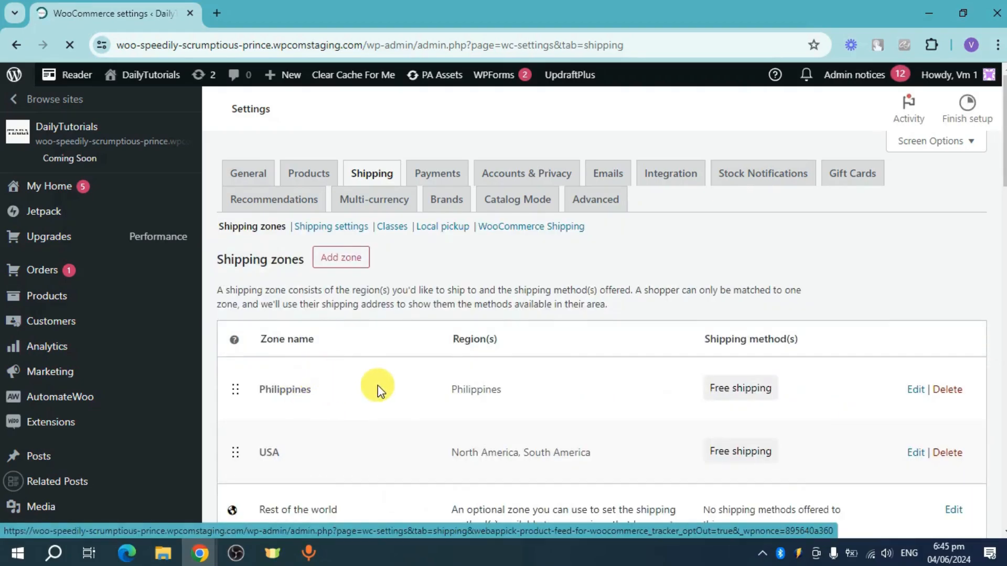
scroll(385, 386, "down", 1)
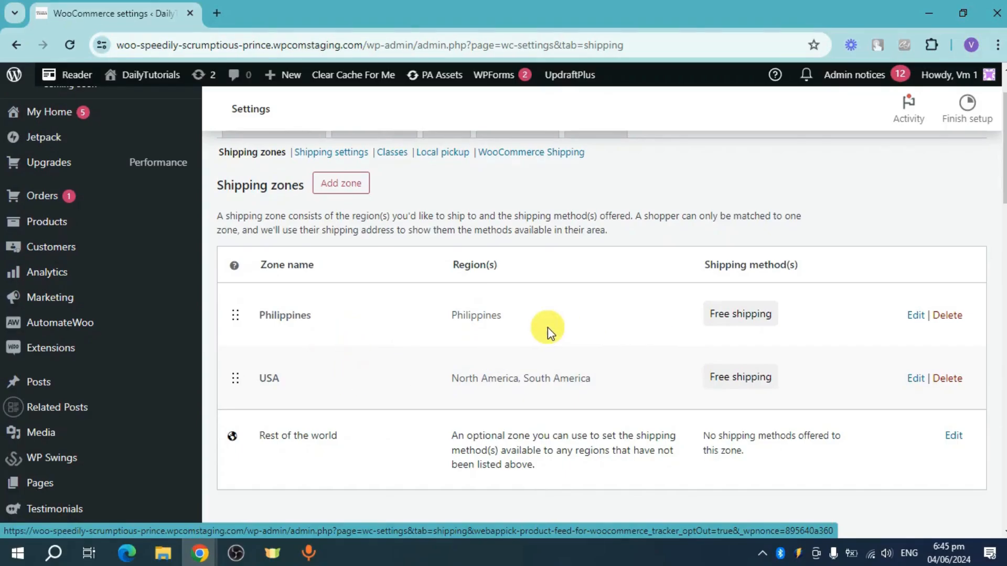
Step: Add a shipping zone named Asia and set its zone region to Asia
left_click(348, 189)
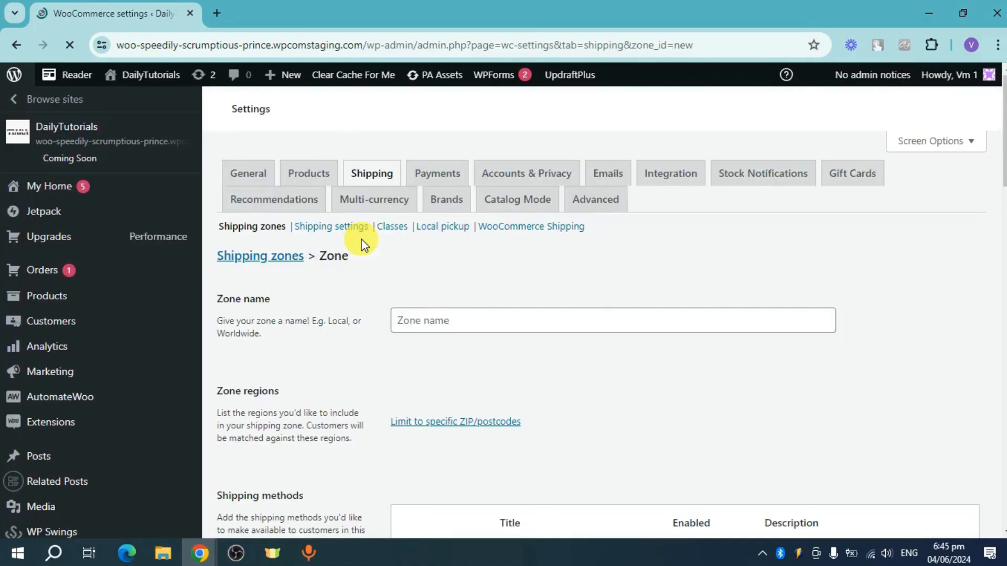
left_click(455, 315)
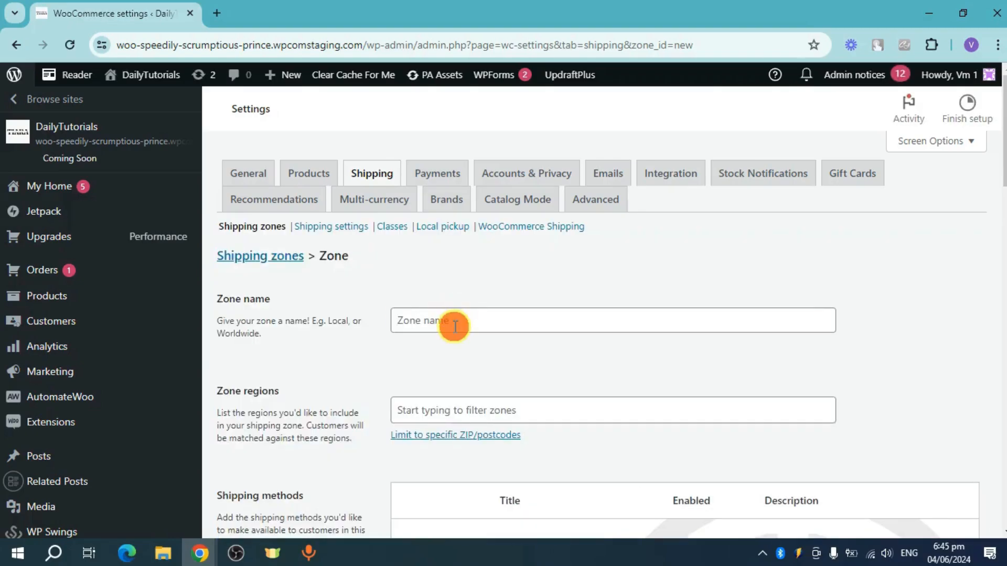
left_click(453, 323)
type("A")
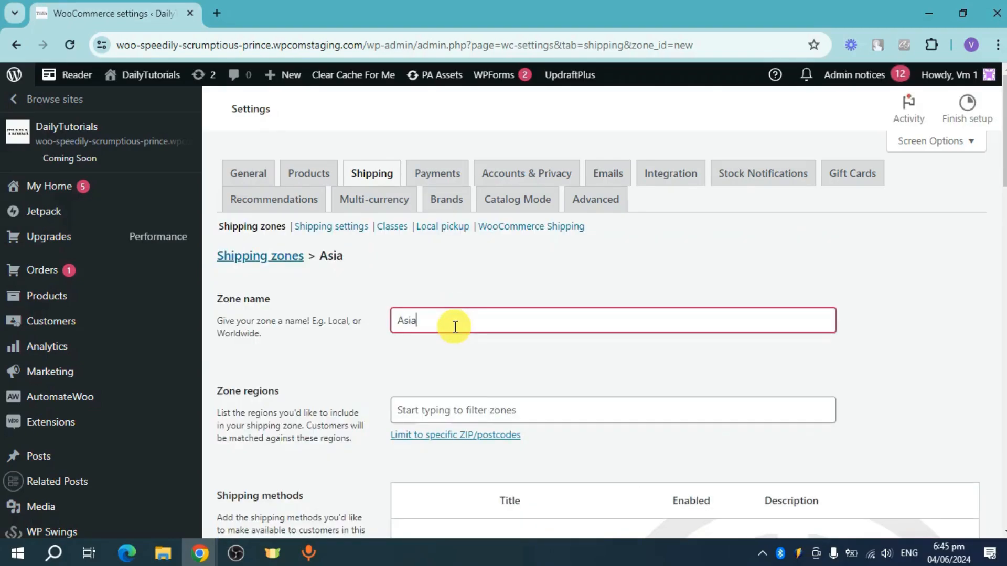
type("sia")
scroll(498, 262, "down", 3)
left_click(508, 253)
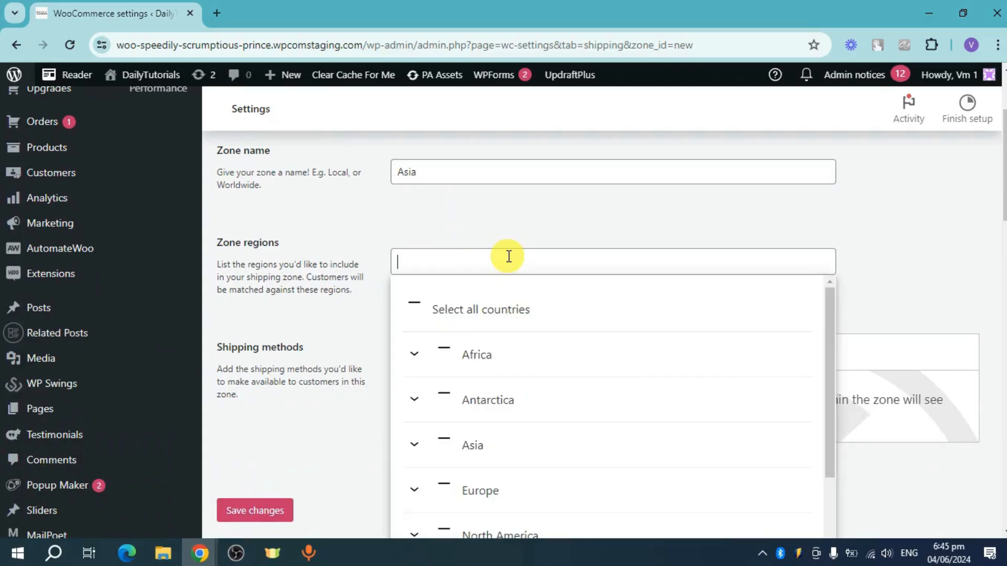
scroll(517, 408, "down", 2)
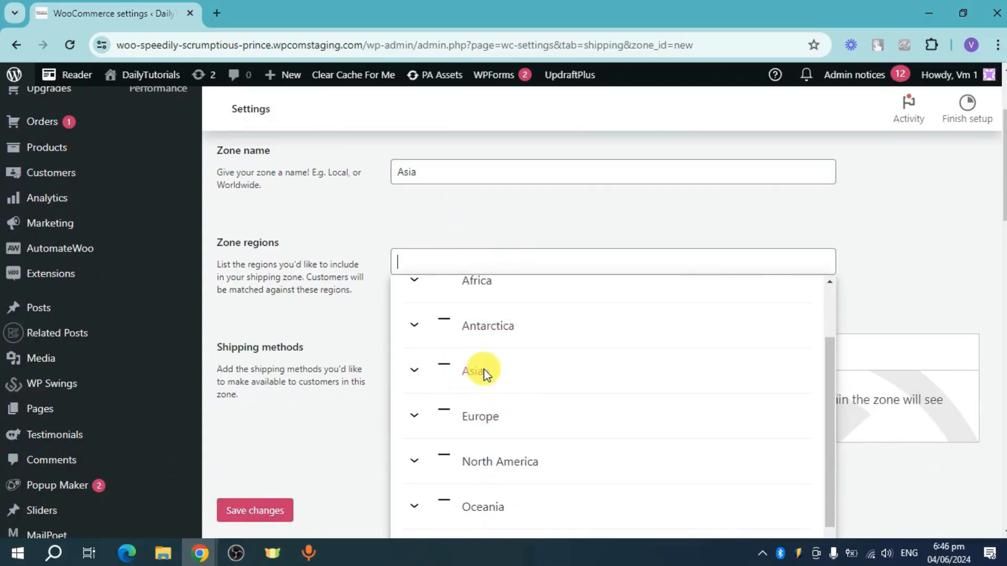
left_click(482, 371)
left_click(887, 253)
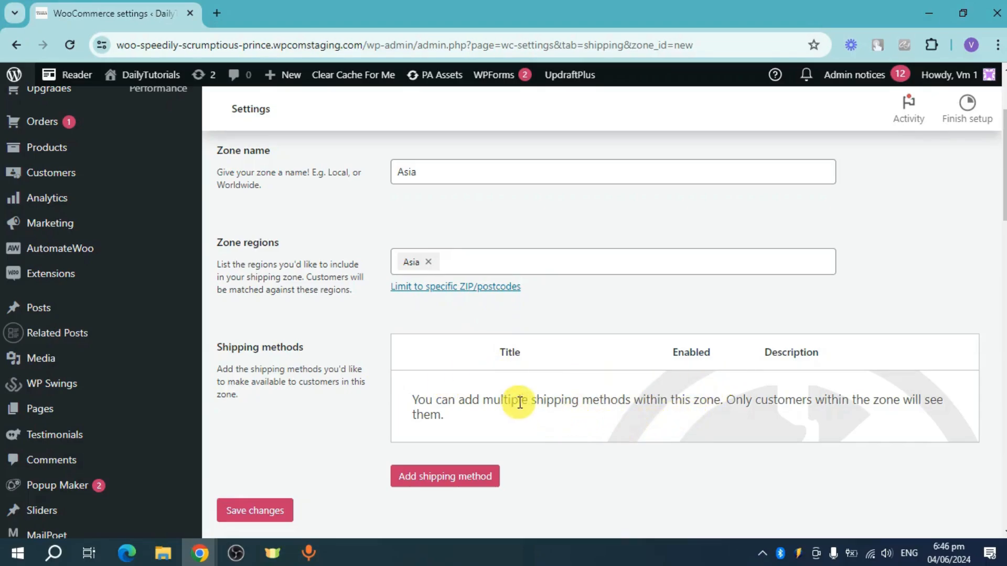
Step: Start setting up a flat rate shipping method for the Asia zone, keeping its tax status as Taxable
left_click(448, 478)
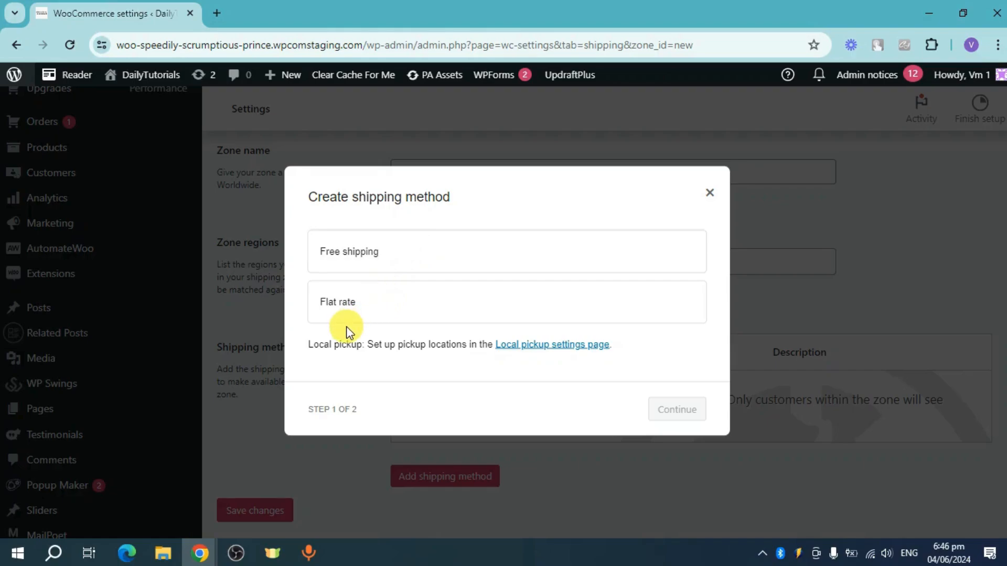
left_click(414, 317)
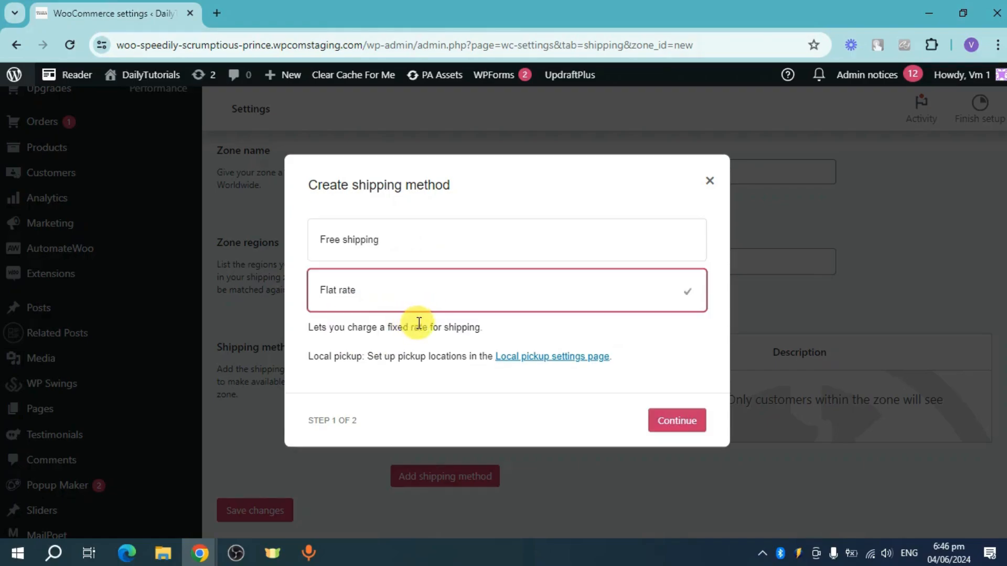
left_click(682, 420)
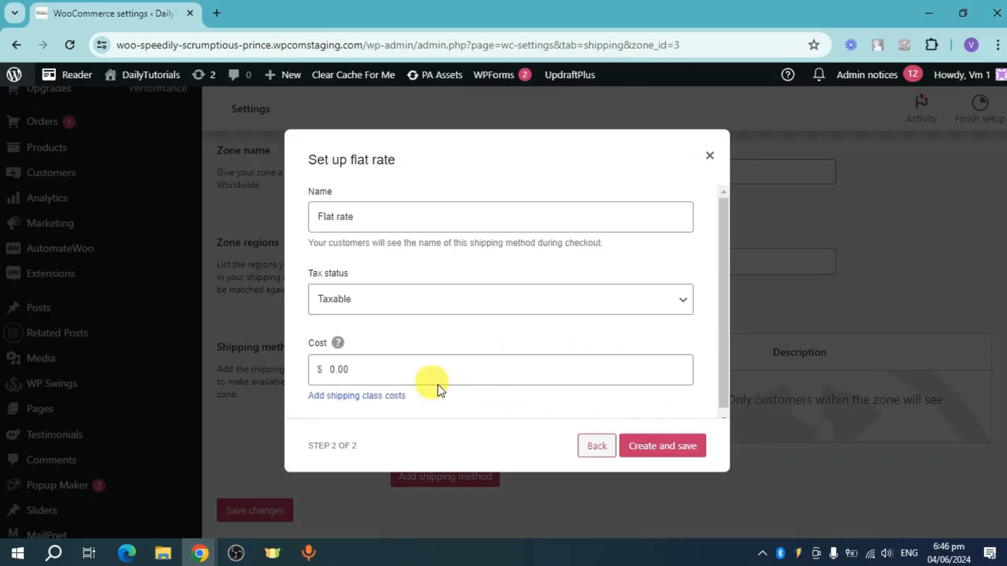
left_click(383, 299)
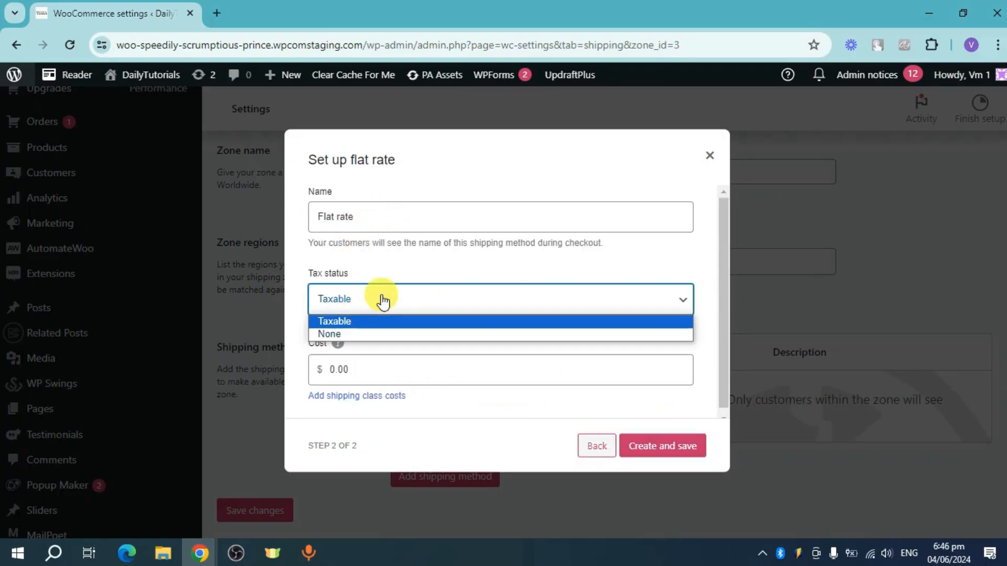
left_click(382, 301)
left_click(376, 372)
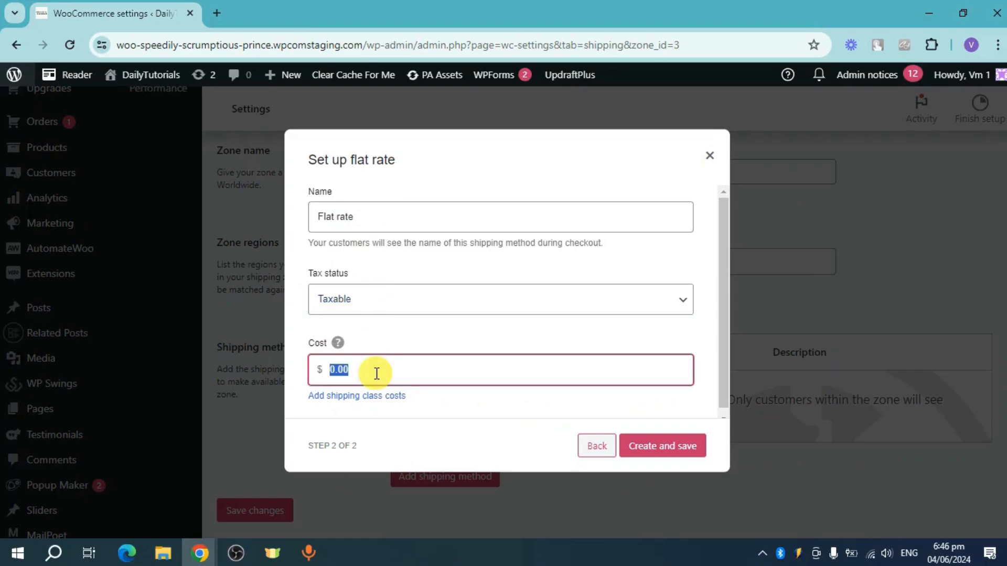
Step: From the flat rate's shipping class costs, create a shipping class named Heavy with slug heavypack and description "heavy ites"
left_click(368, 397)
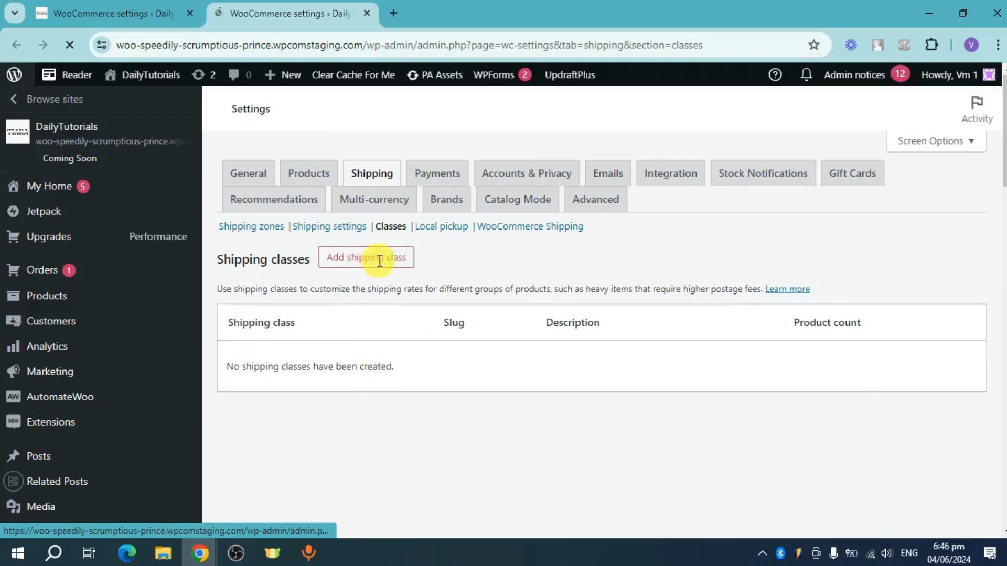
left_click(373, 262)
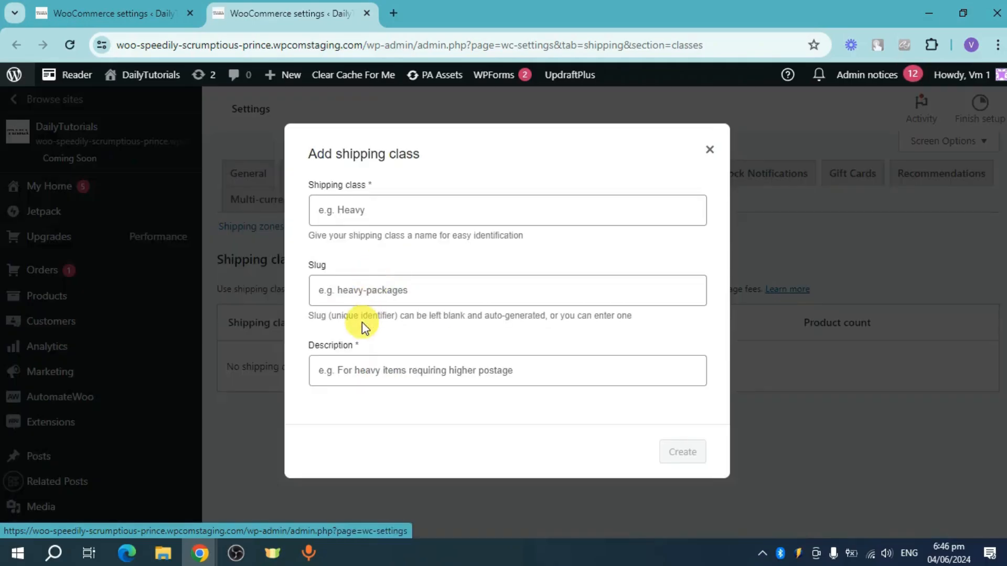
left_click(401, 209)
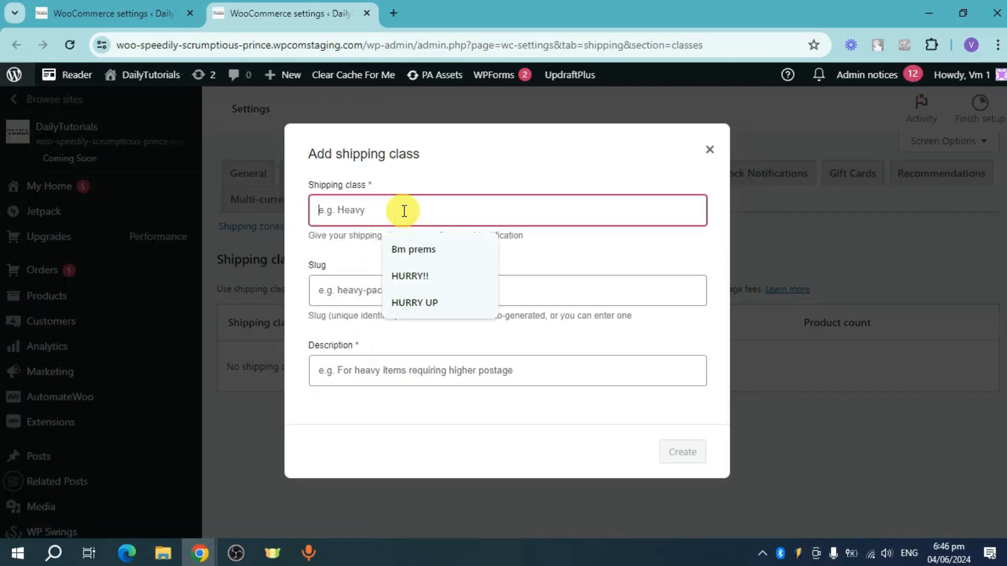
type("Heavy")
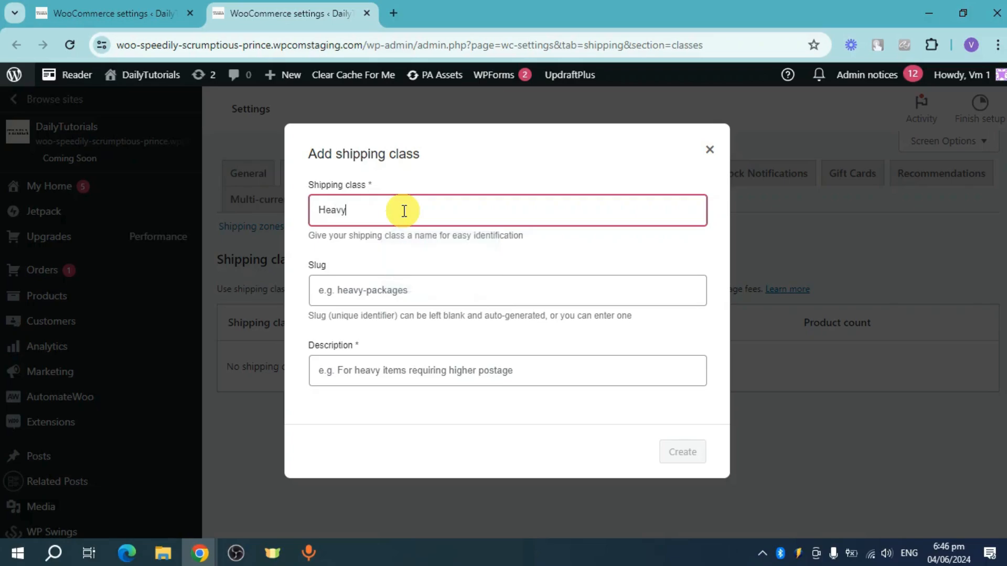
left_click(404, 293)
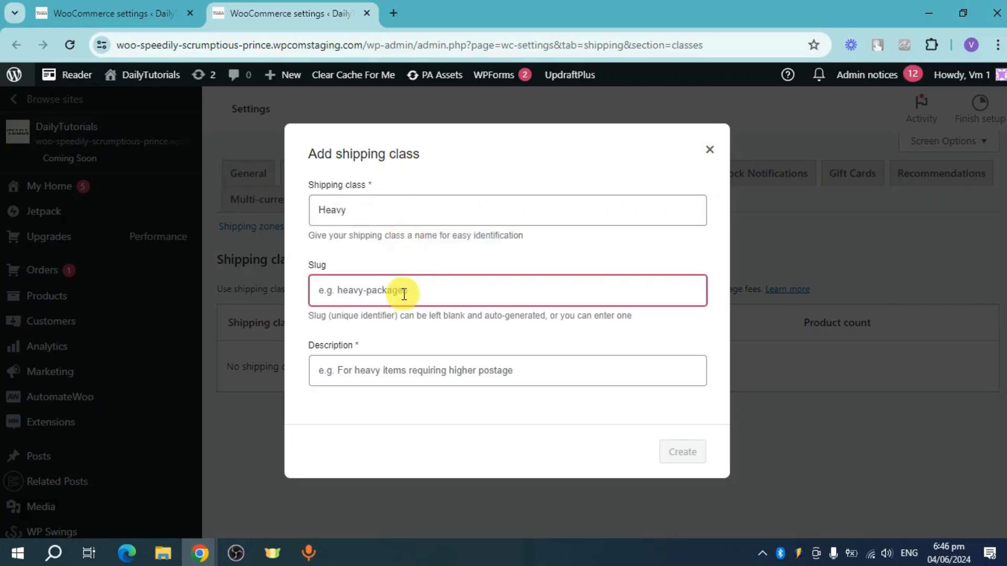
type("heavypack")
left_click(398, 366)
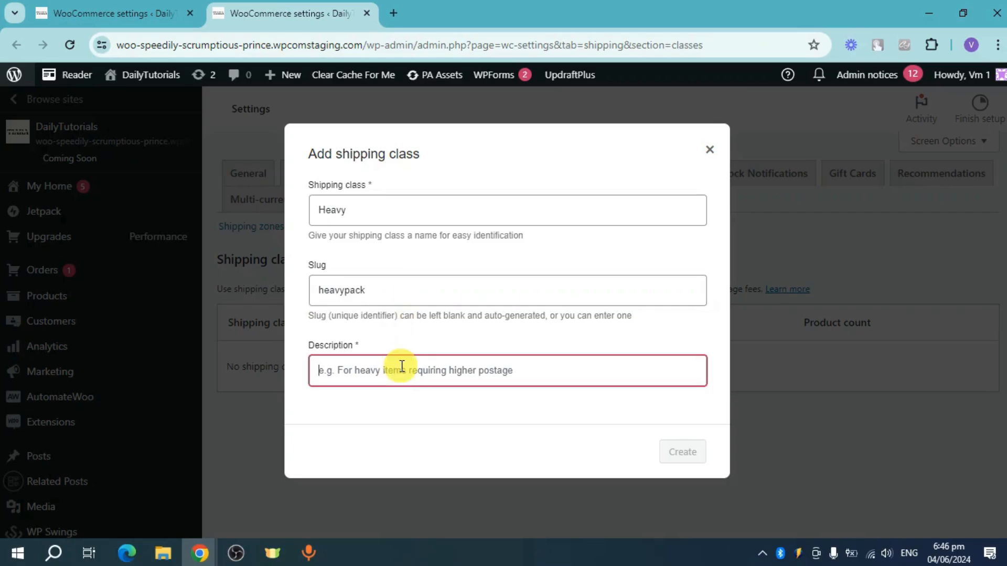
type("he")
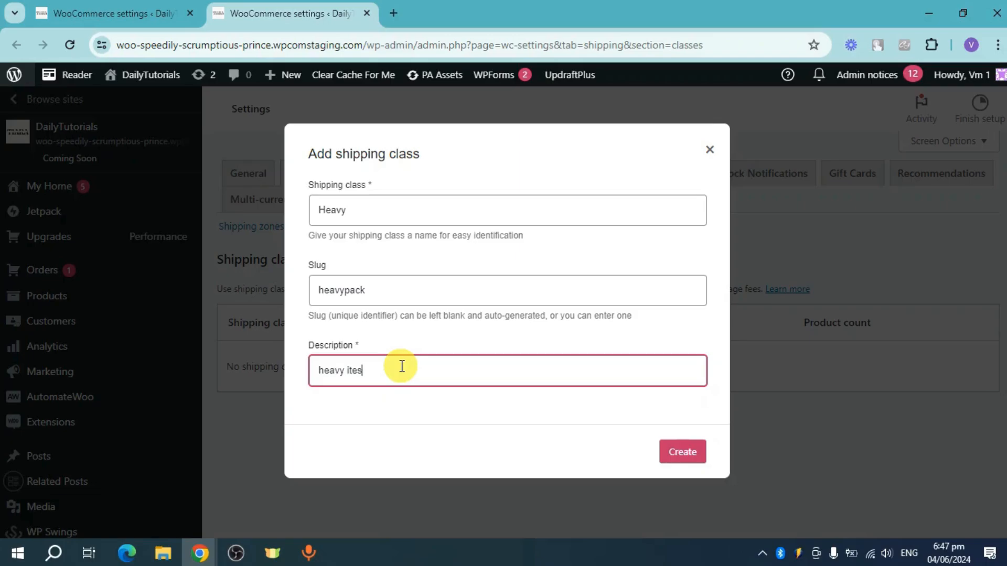
type("avy ites")
key("BackSpace")
type("ms")
left_click(683, 452)
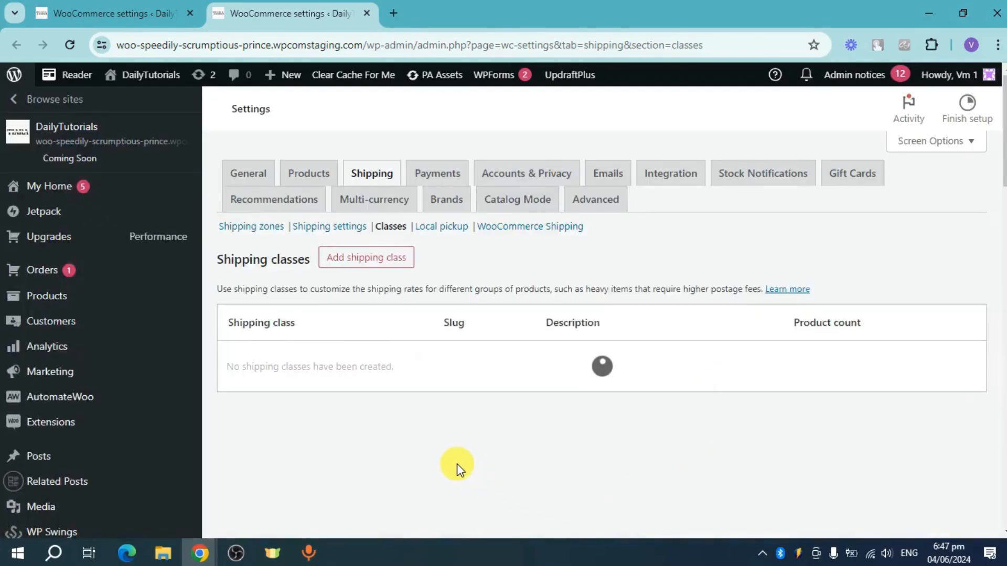
Step: Create a second shipping class named light with slug lightpack and description "light items"
left_click(398, 265)
left_click(377, 211)
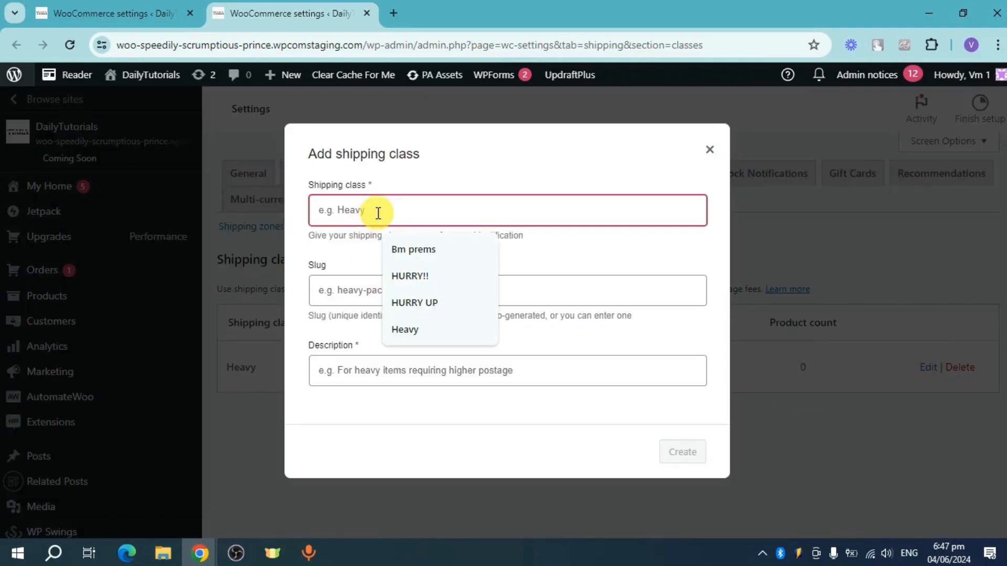
type("light")
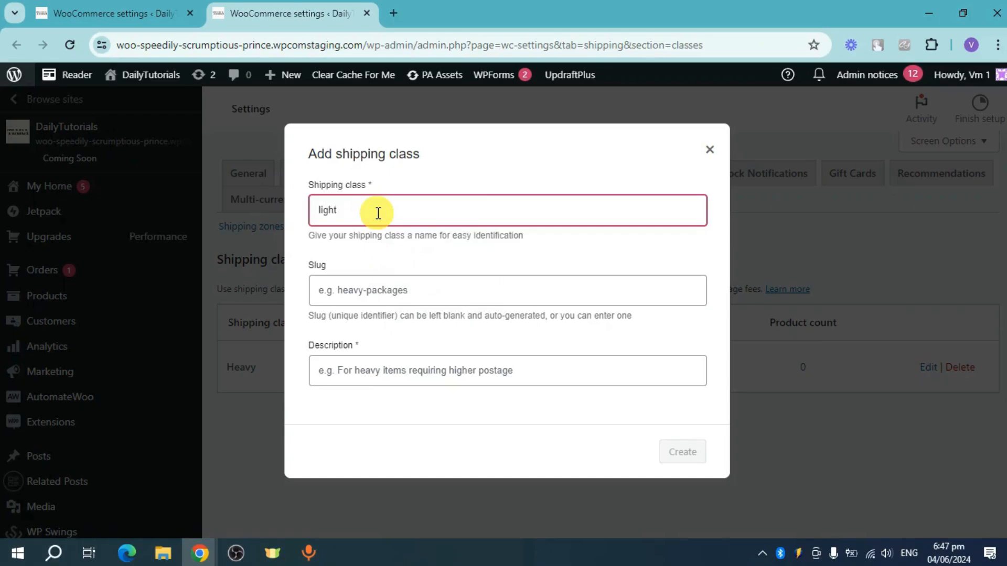
left_click(375, 290)
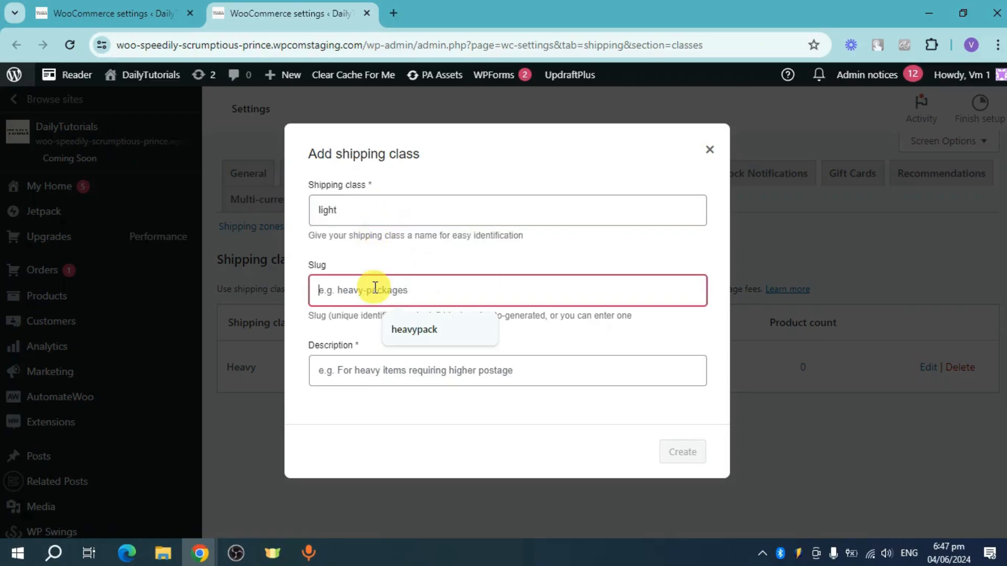
type("lightpack")
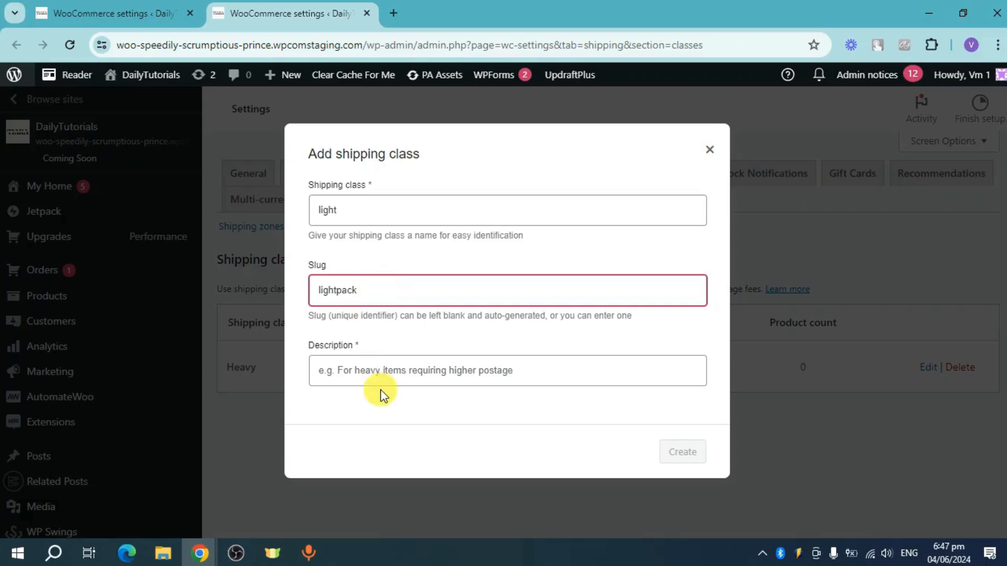
left_click(400, 371)
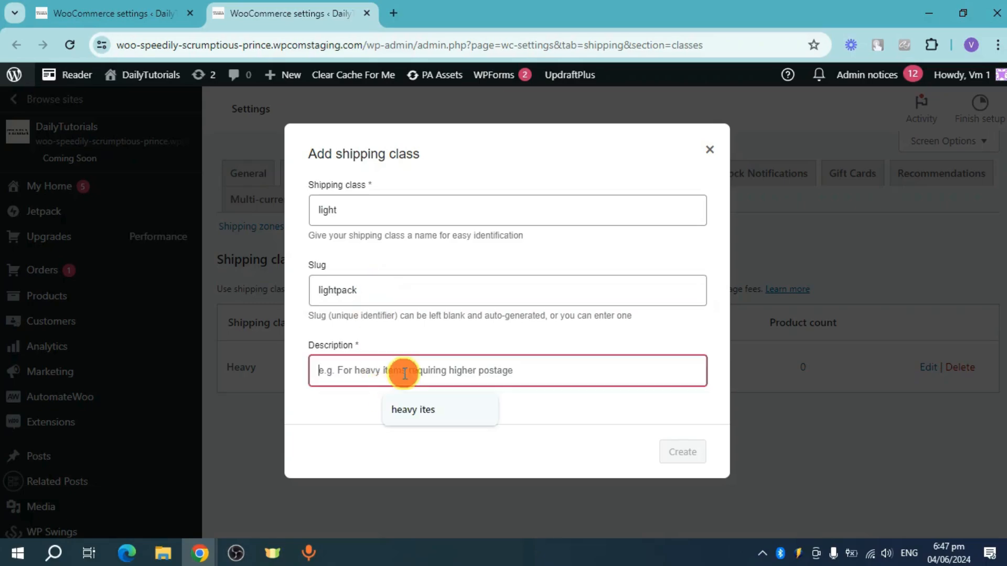
type("light items")
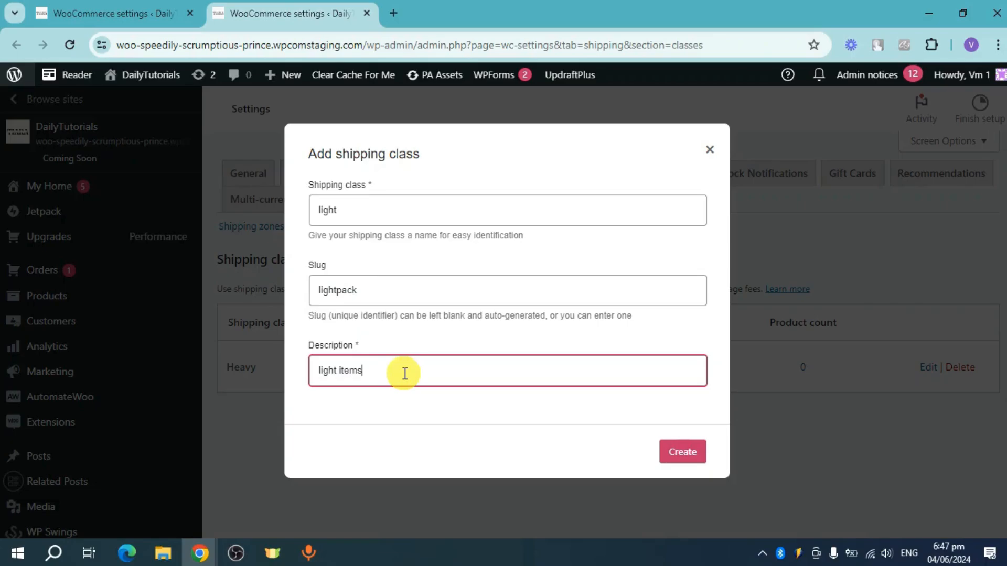
left_click(677, 456)
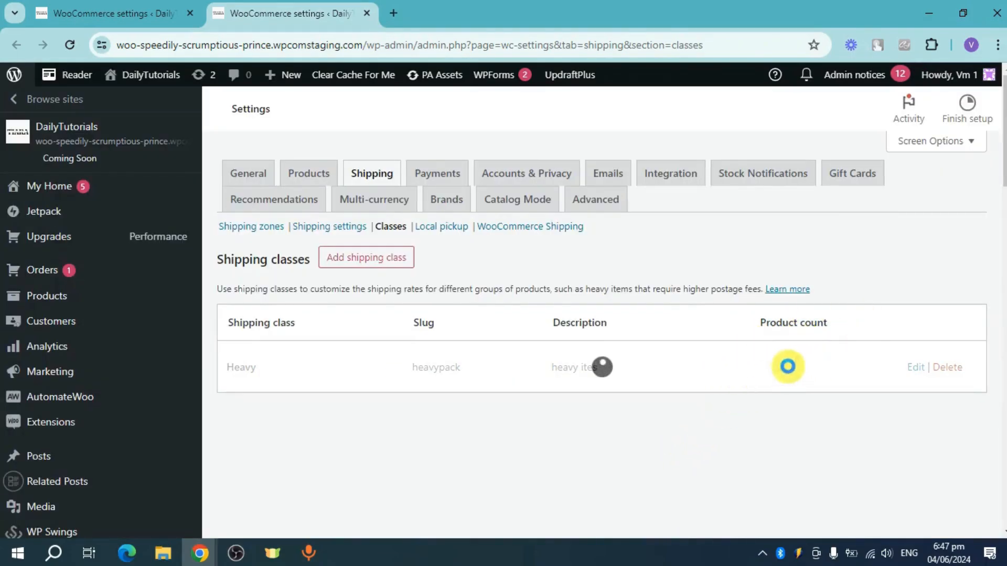
Step: Review the Heavy shipping class's details and the list of products assigned to it
left_click(913, 368)
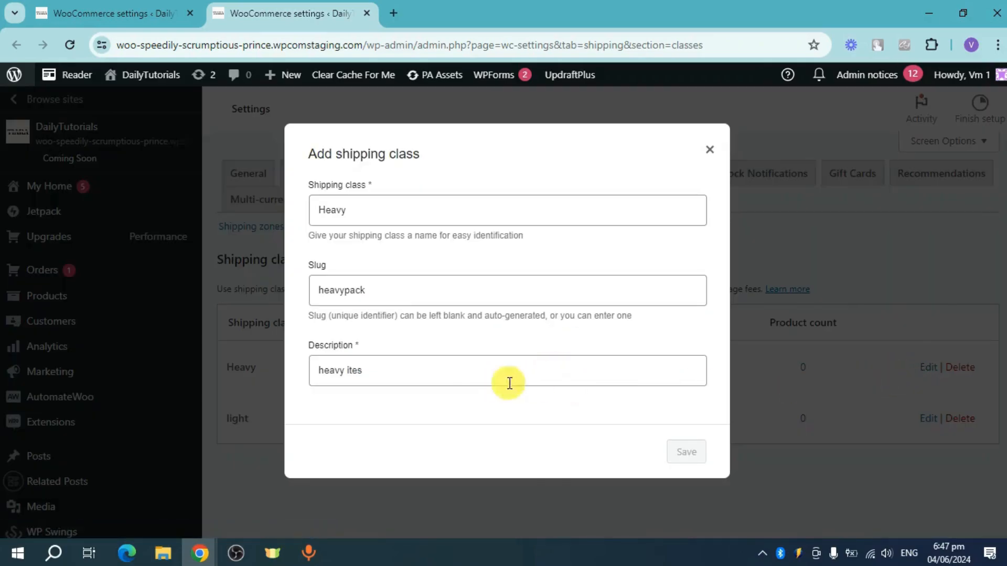
left_click(709, 150)
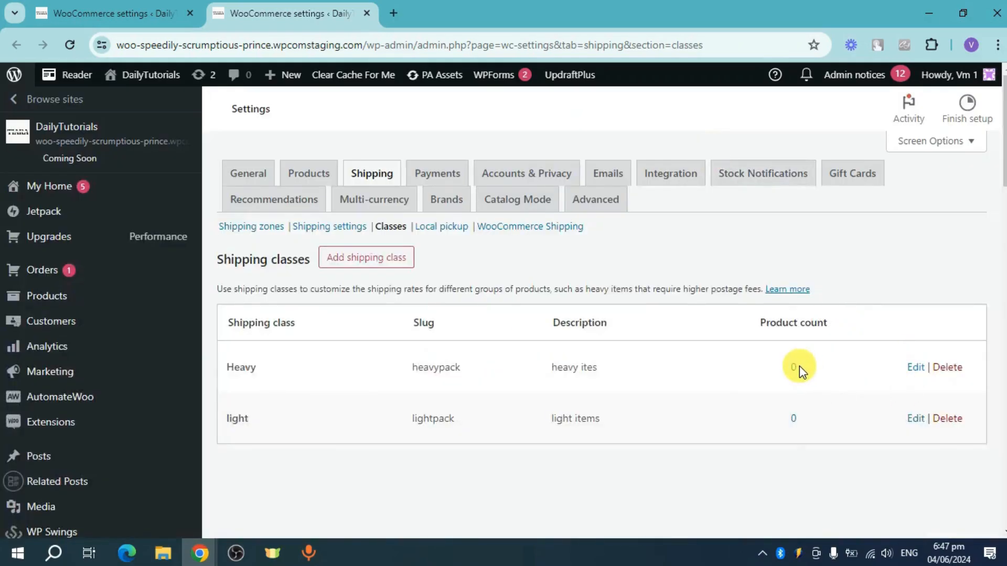
left_click(797, 367)
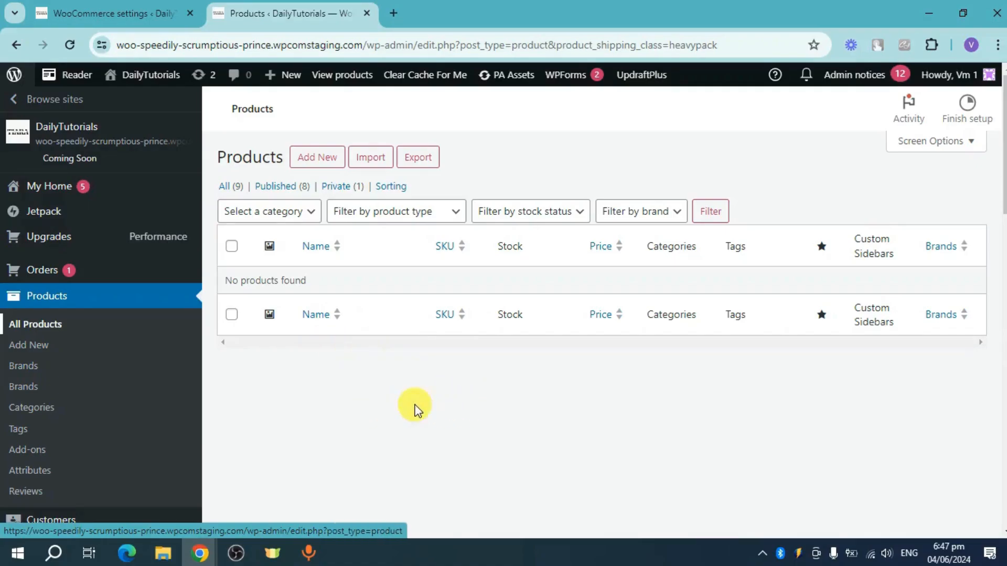
scroll(544, 421, "down", 1)
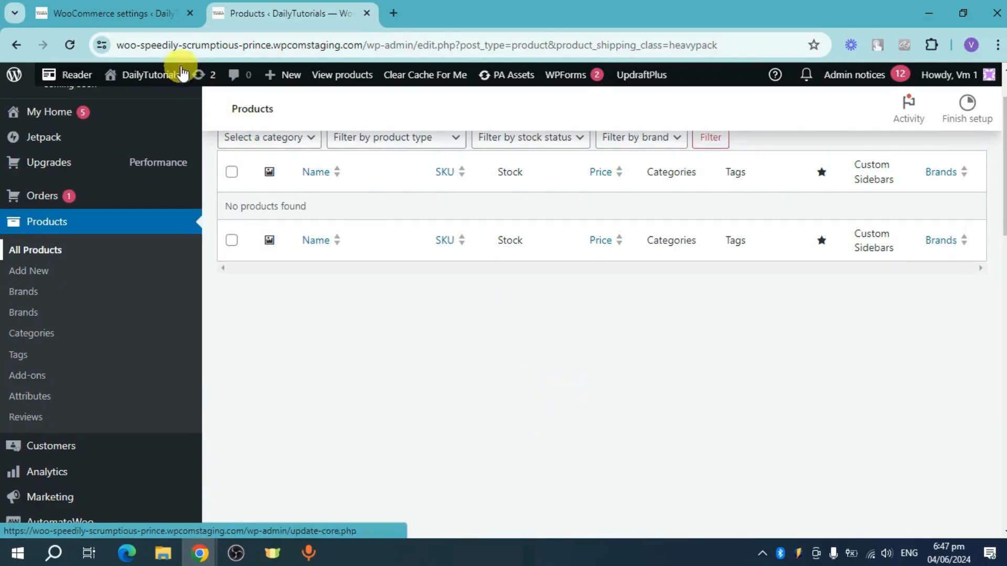
Step: Return to the flat rate setup, set its cost to 1 and create the method for the Asia zone
left_click(90, 12)
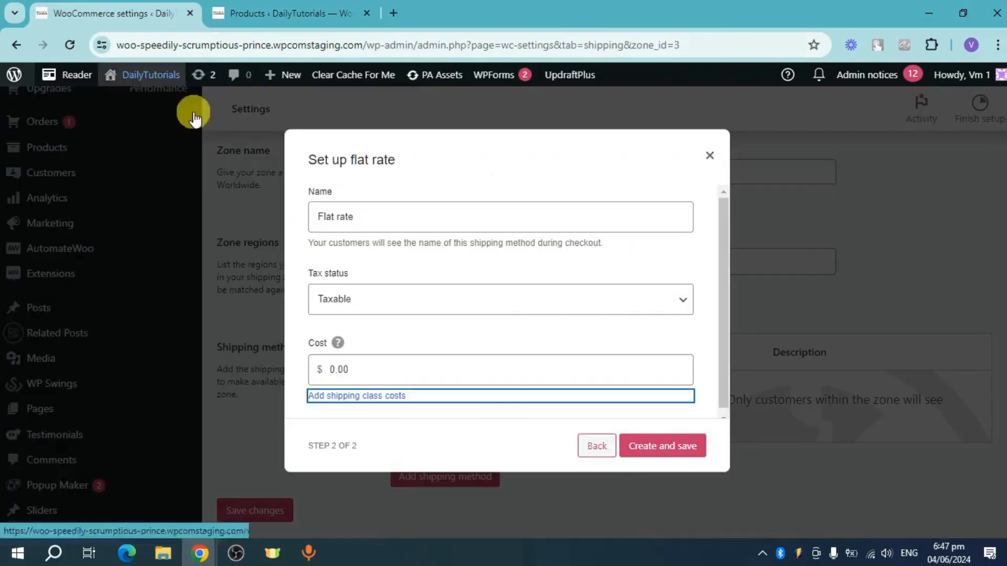
left_click(540, 364)
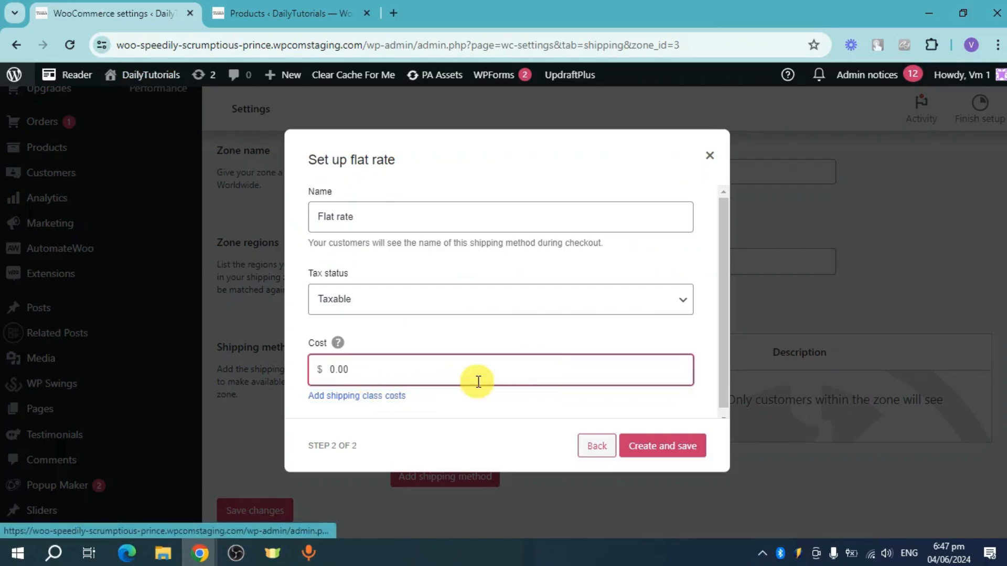
left_click_drag(429, 366, 284, 367)
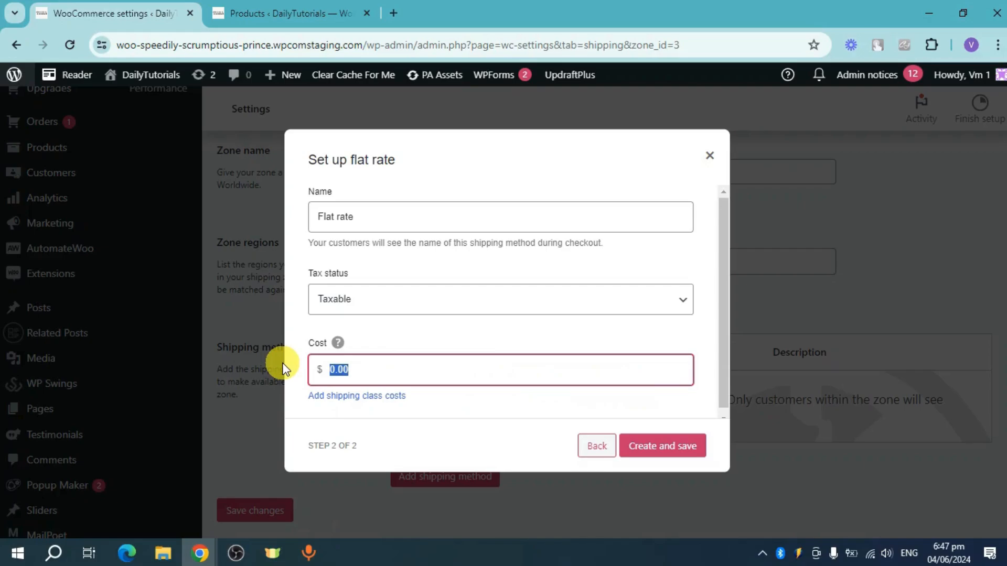
type("15")
left_click(647, 450)
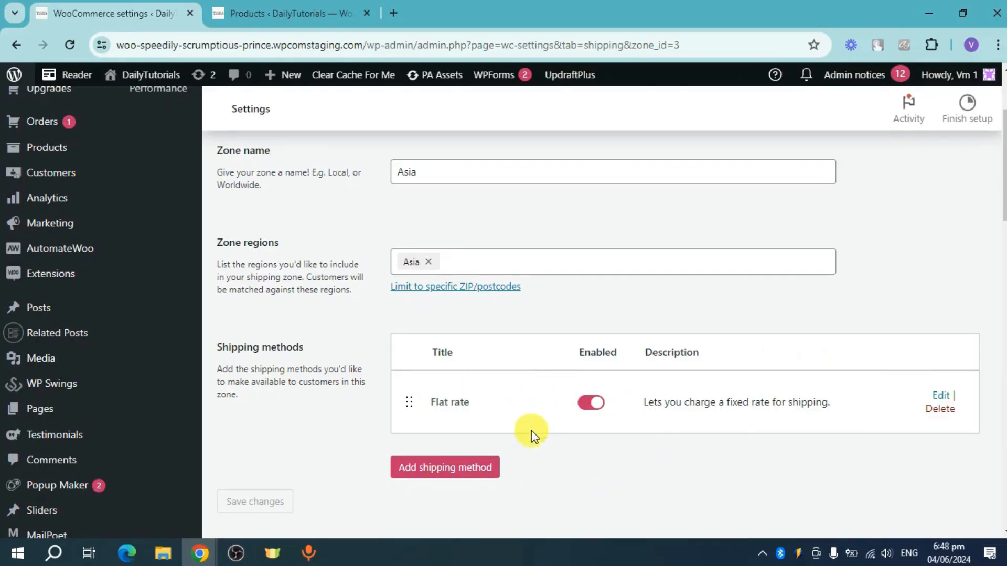
Step: In the WooCommerce Shipping settings, set the shipping label paper size to Label (4"x6")
scroll(447, 480, "down", 1)
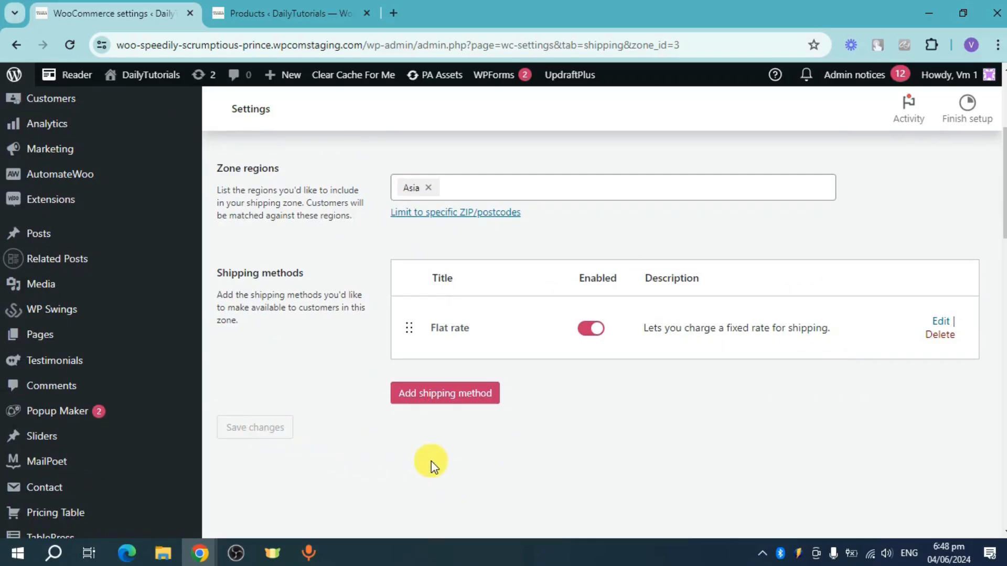
scroll(468, 467, "up", 3)
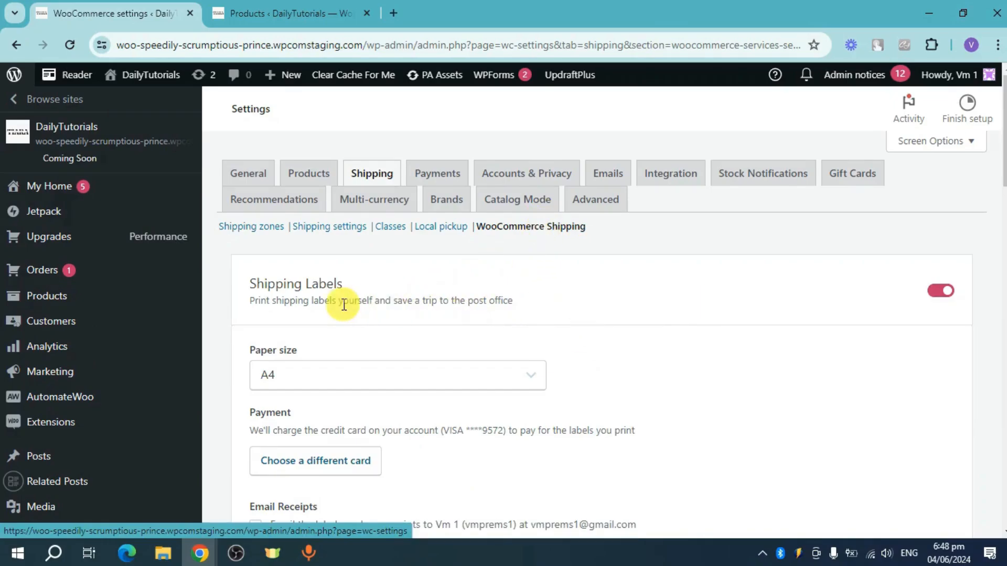
scroll(346, 351, "down", 1)
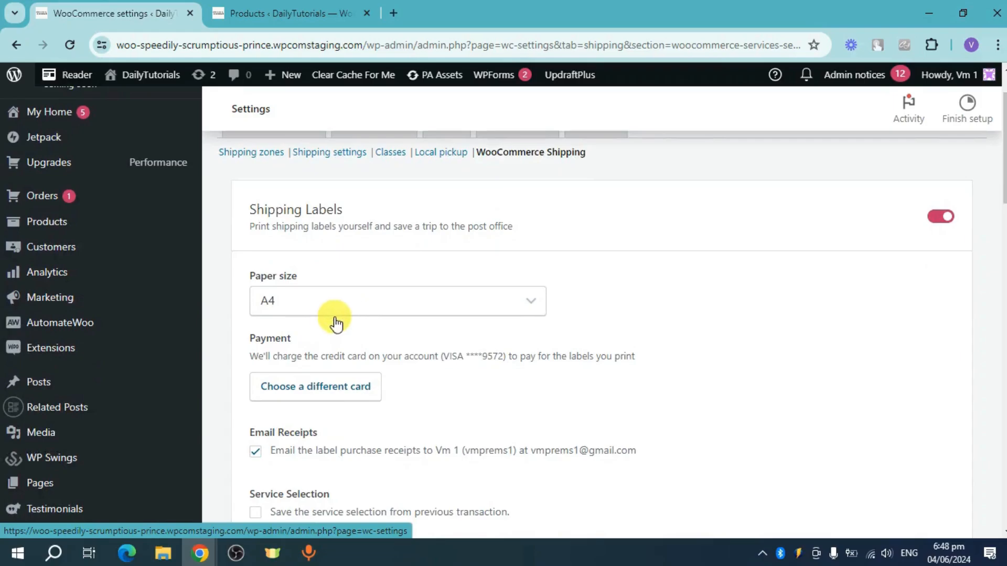
left_click(348, 300)
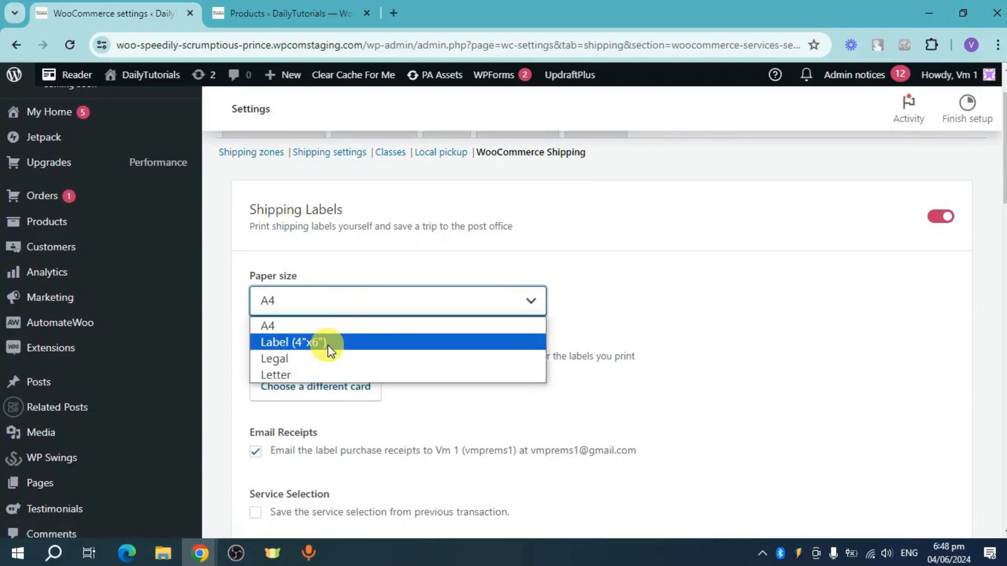
left_click(333, 345)
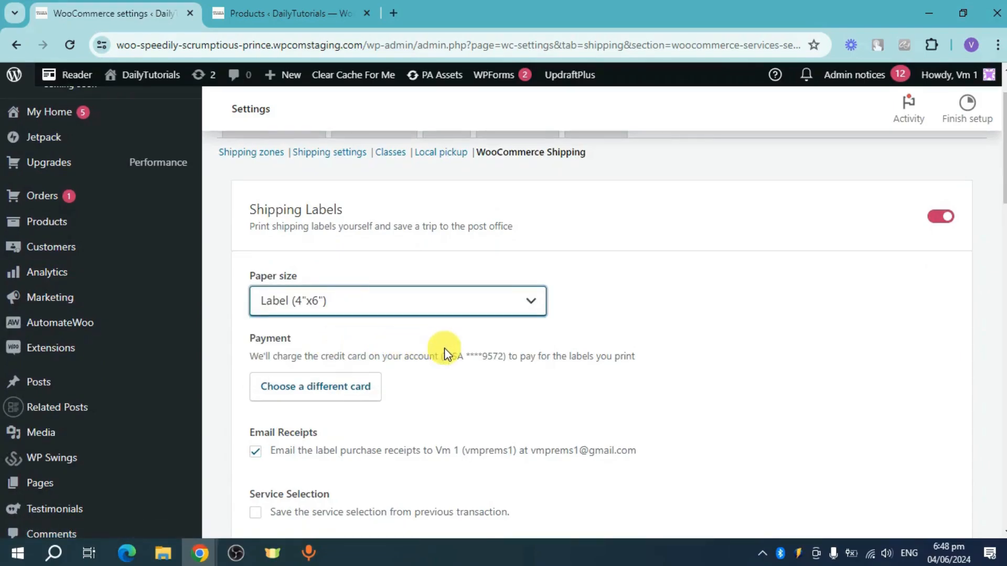
Step: Start adding a package under Packaging and choose Envelope as the custom package type
scroll(445, 348, "down", 1)
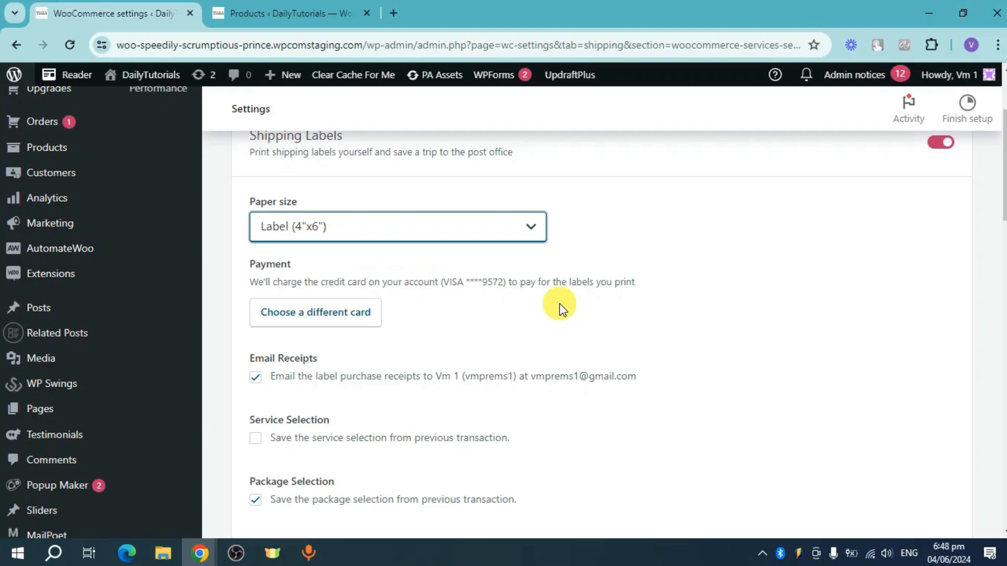
scroll(551, 309, "down", 1)
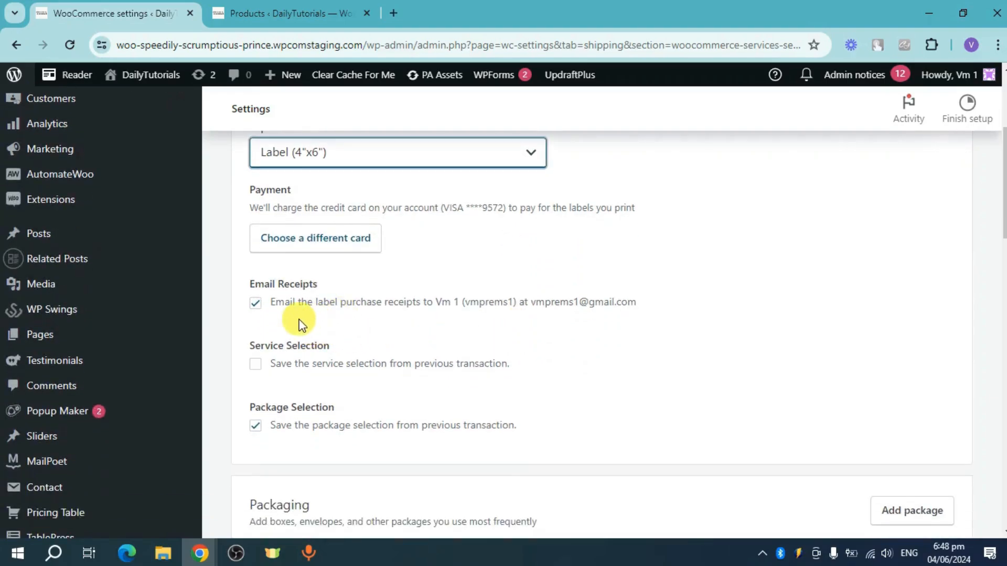
scroll(341, 341, "down", 1)
scroll(393, 378, "down", 1)
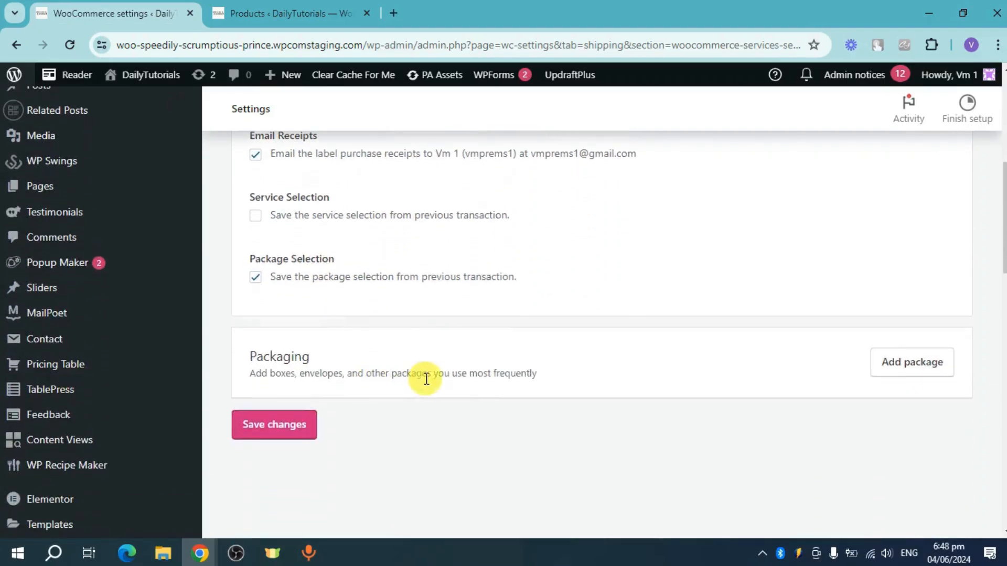
left_click(904, 372)
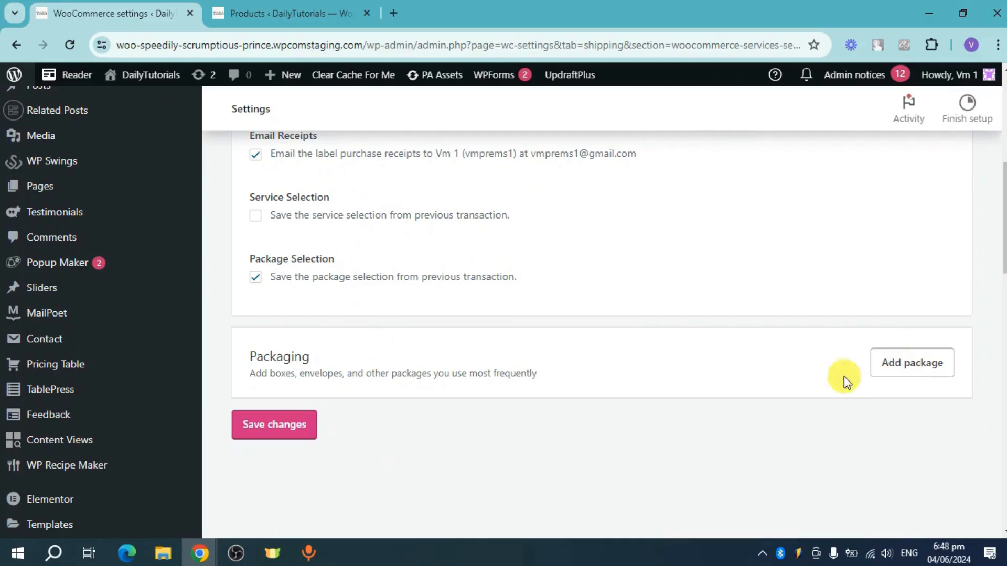
left_click(450, 262)
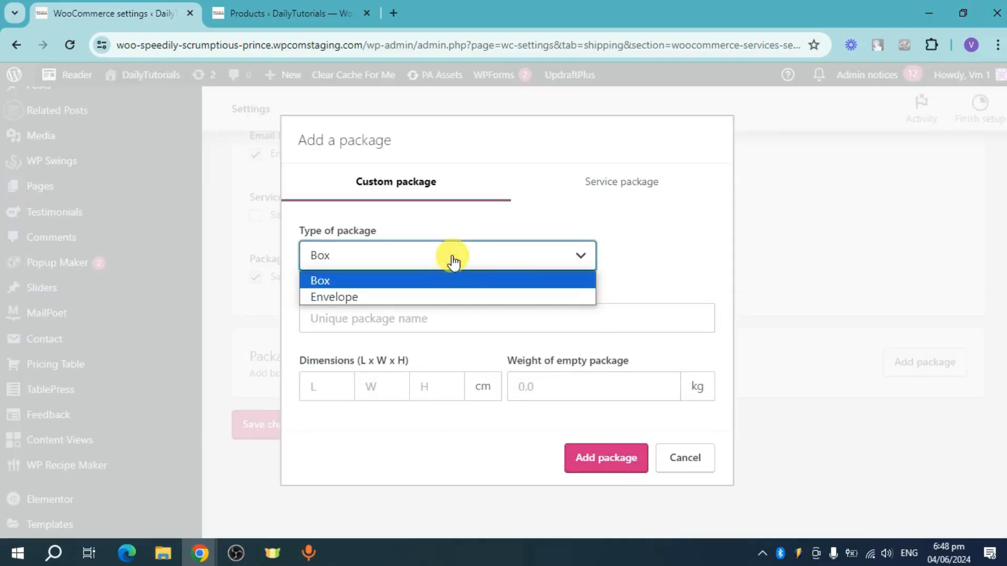
left_click(359, 297)
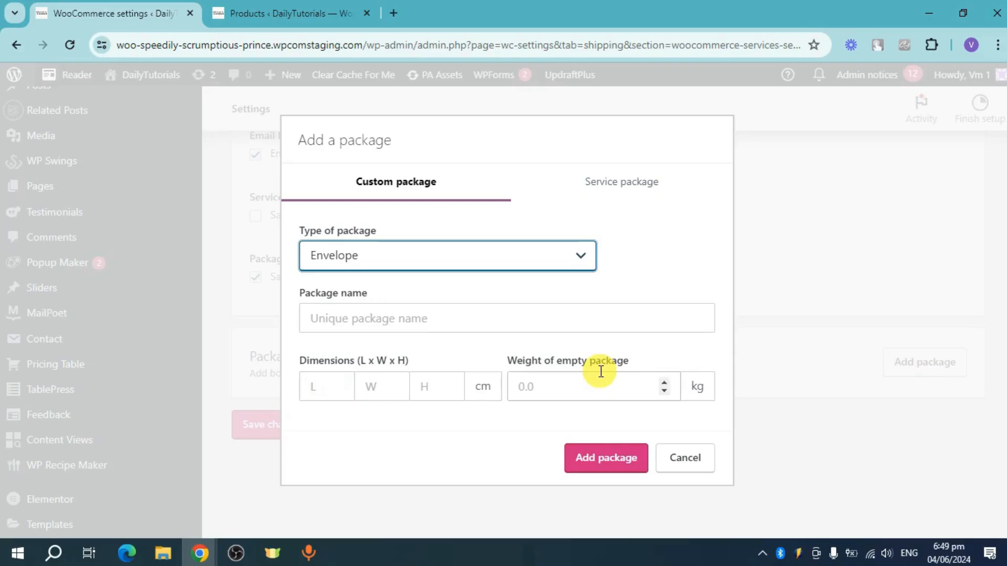
Step: Add all USPS Priority Mail Flat Rate Boxes as service packages and save the shipping settings
left_click(631, 181)
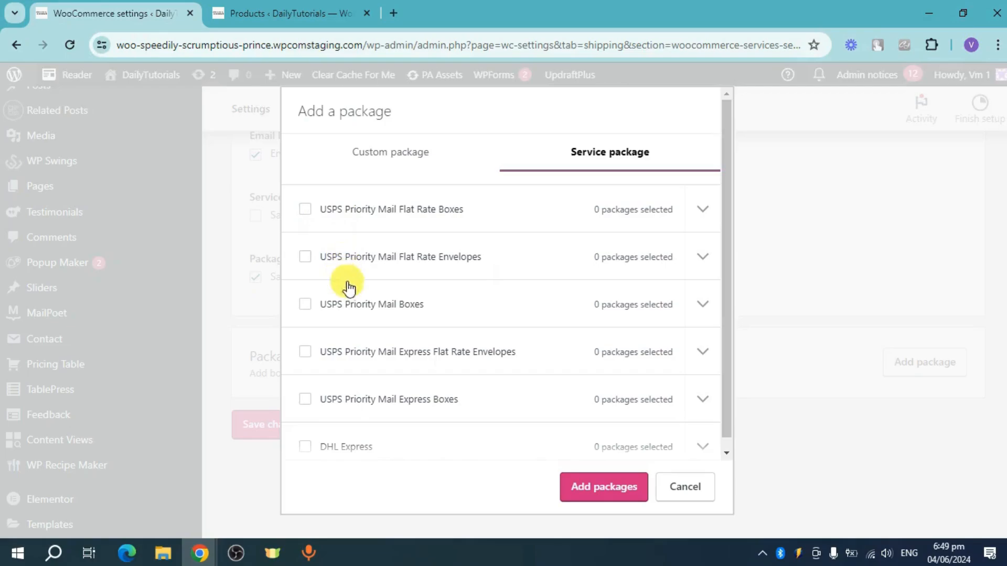
scroll(423, 306, "down", 1)
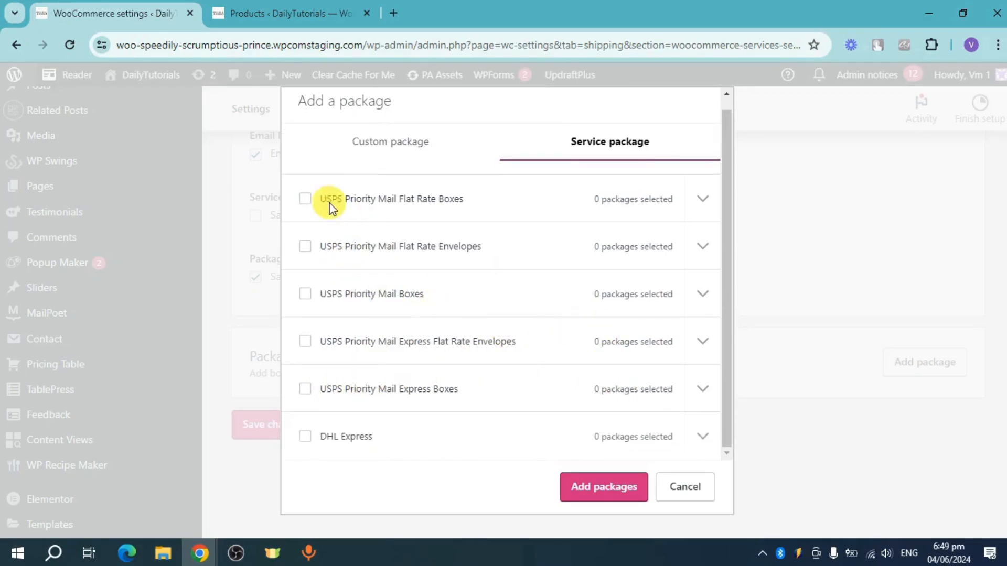
left_click(305, 198)
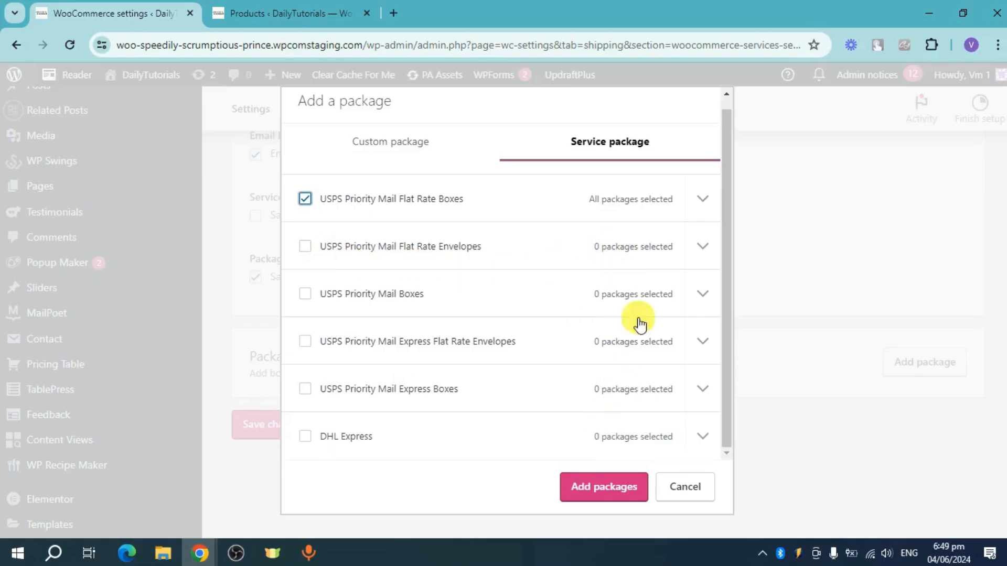
left_click(702, 199)
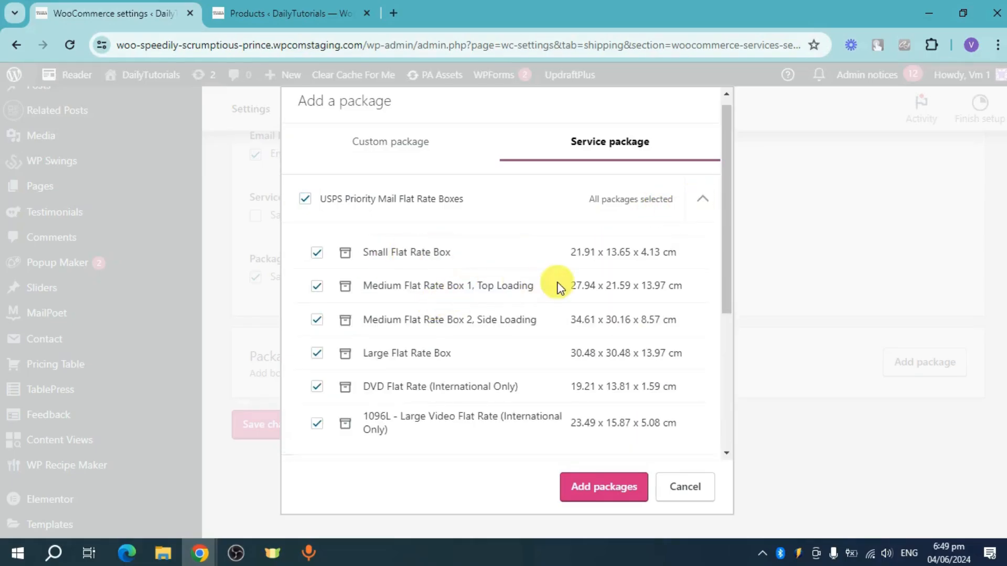
scroll(546, 315, "down", 1)
left_click(580, 479)
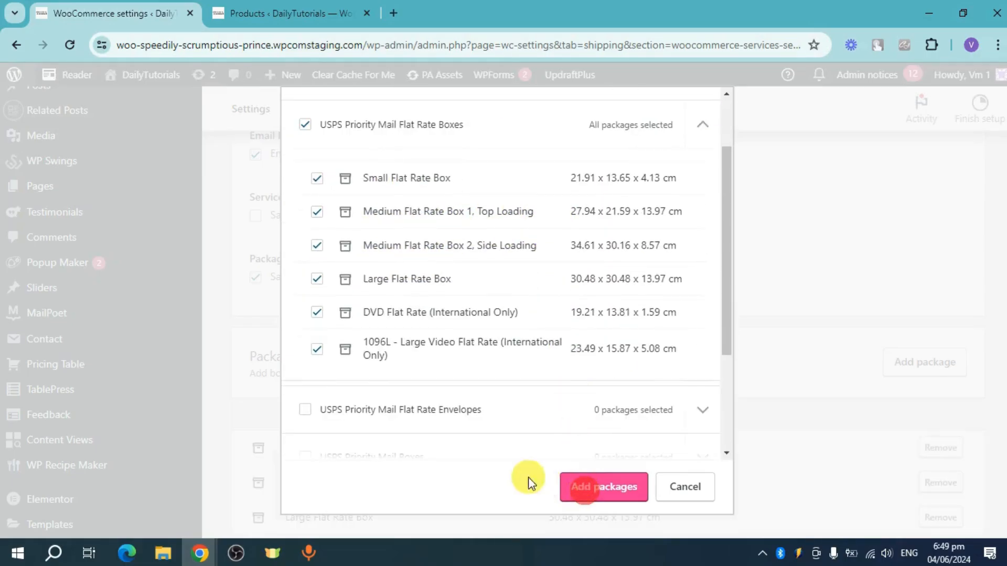
scroll(603, 400, "down", 4)
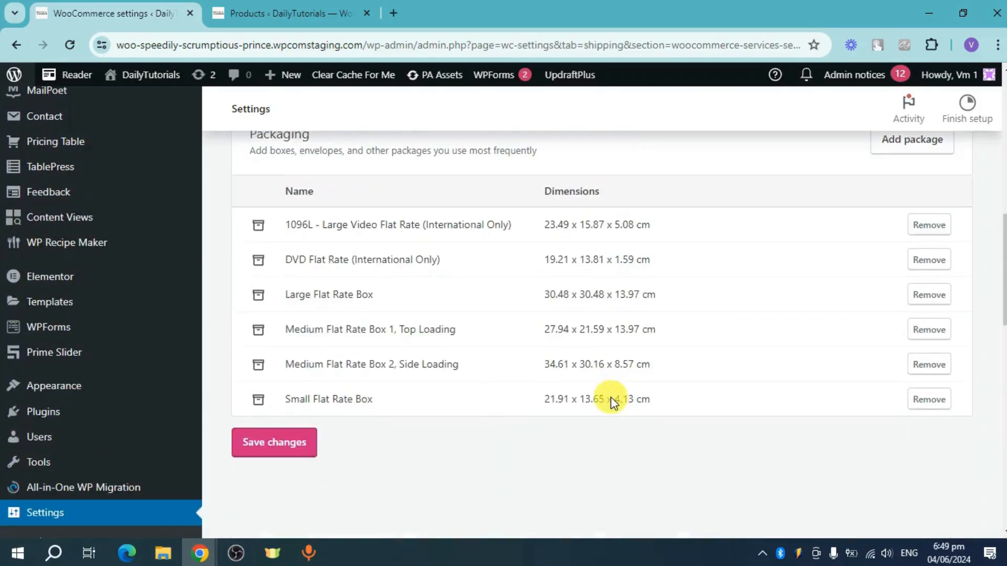
left_click(286, 442)
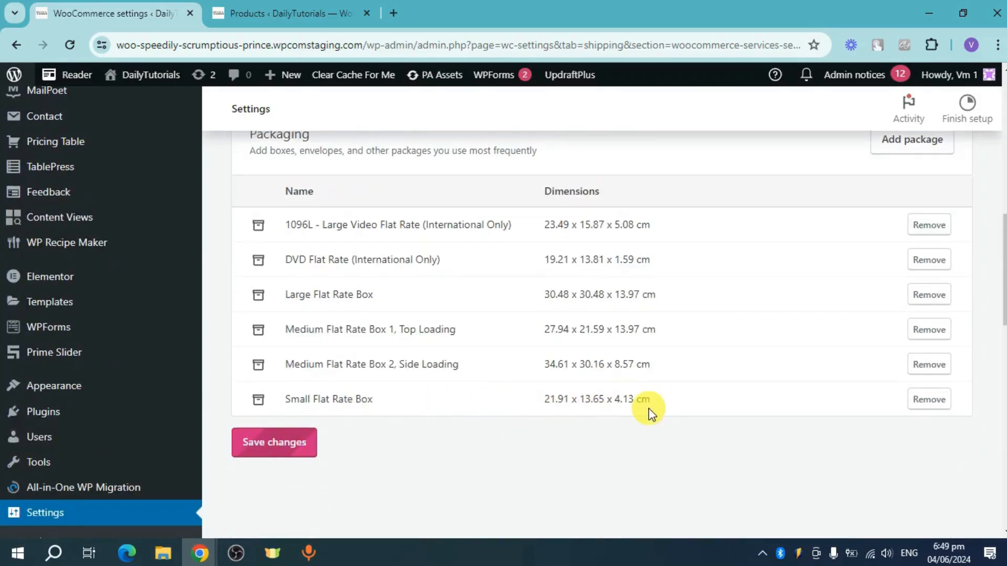